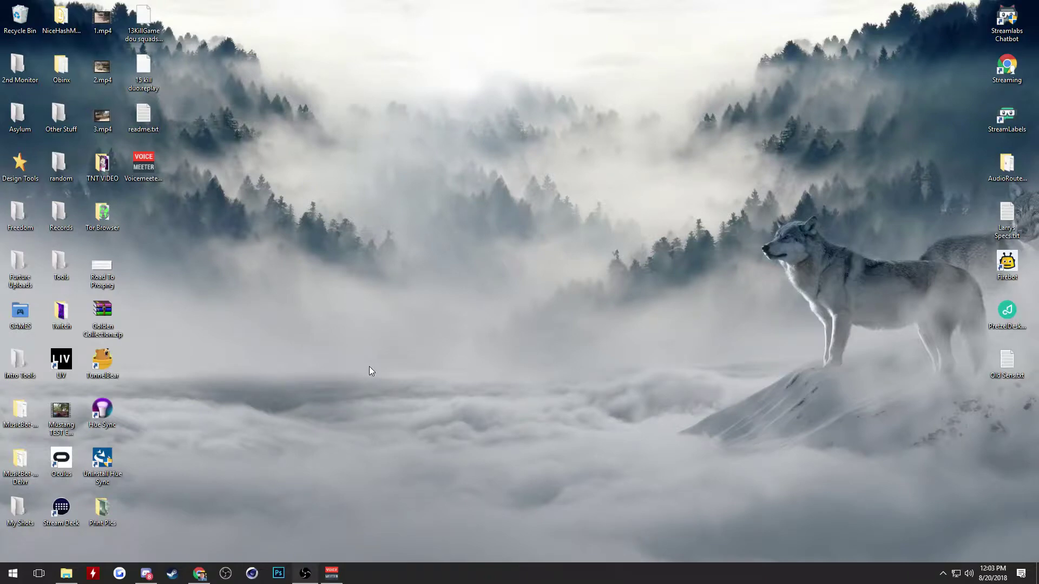
Bring up Chrome and scroll through the Voicemeeter audio-splitting tutorial's YouTube page and comments
click(200, 574)
scroll(285, 162, down, 3)
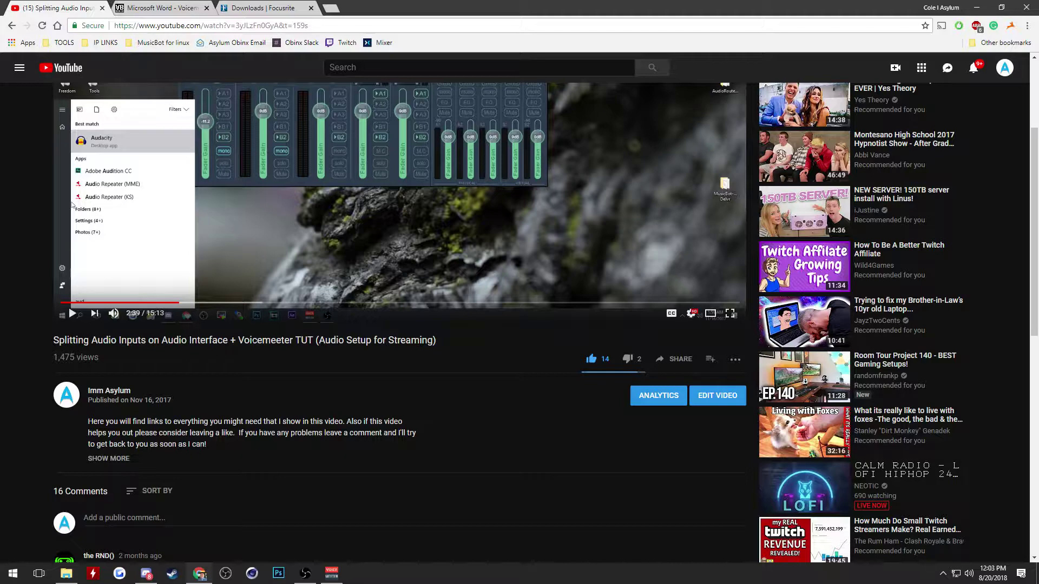
scroll(240, 361, up, 3)
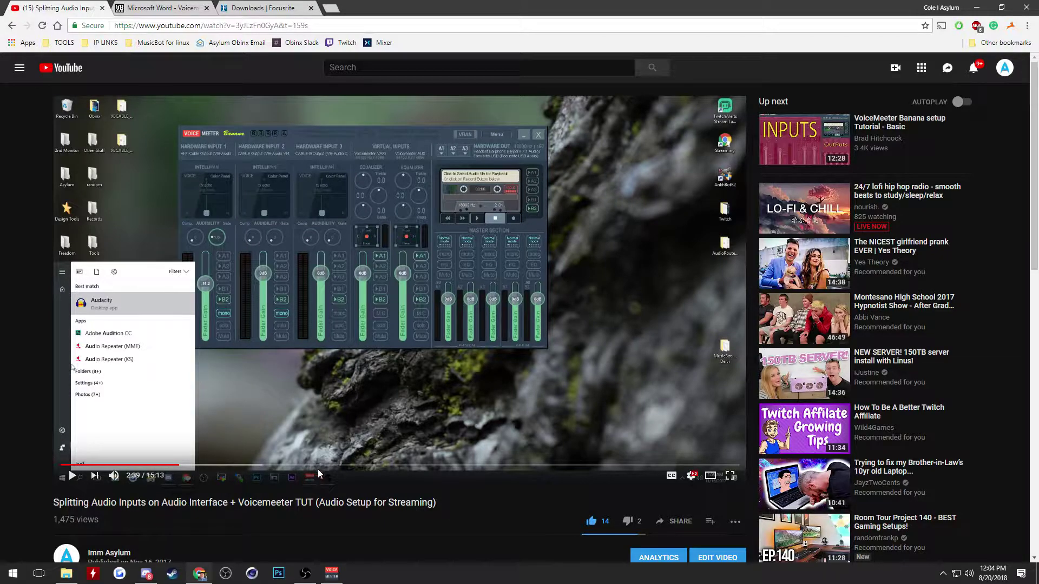
scroll(331, 479, down, 7)
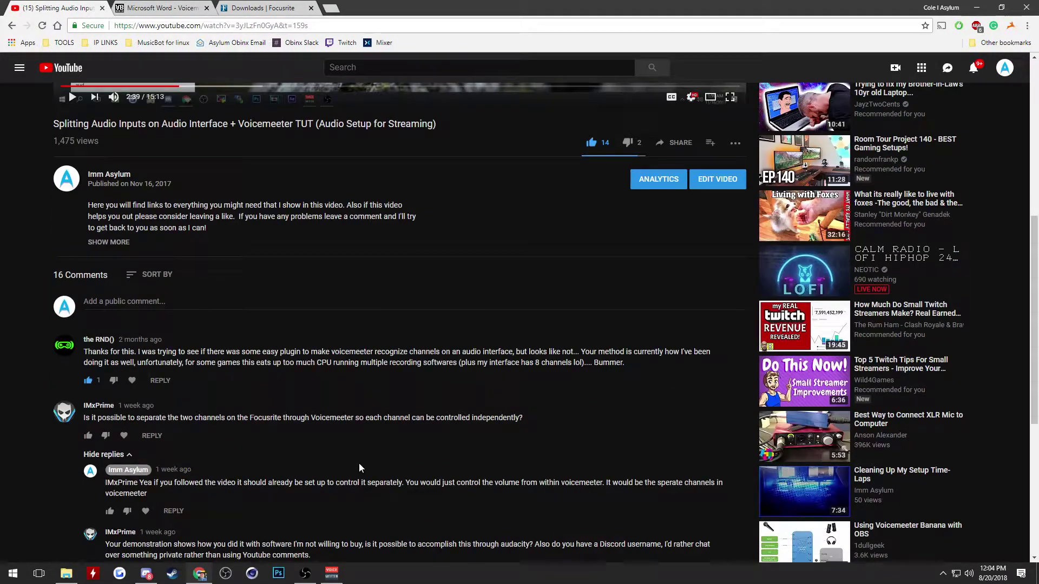
scroll(341, 463, up, 7)
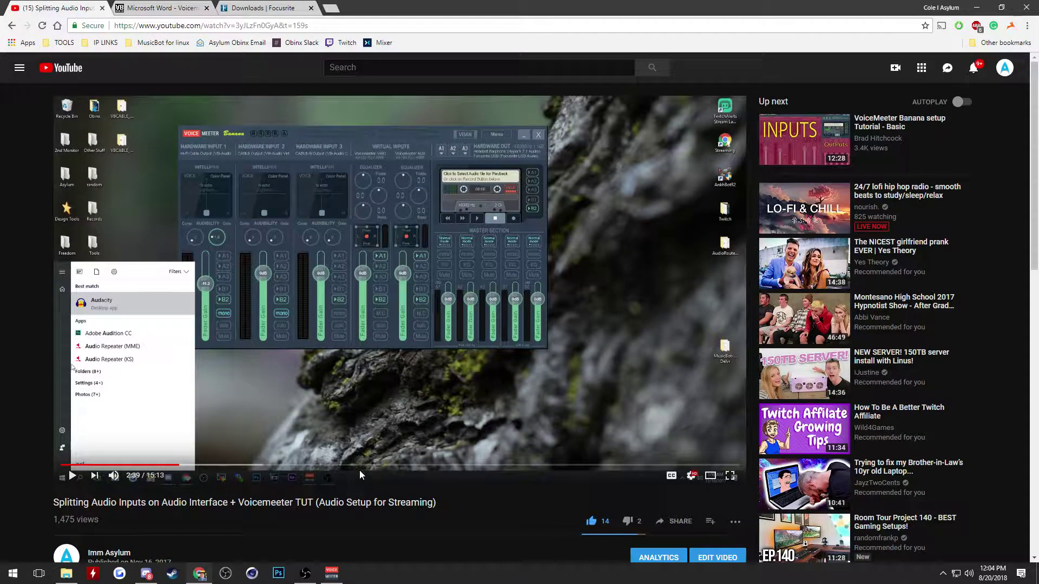
scroll(341, 472, down, 3)
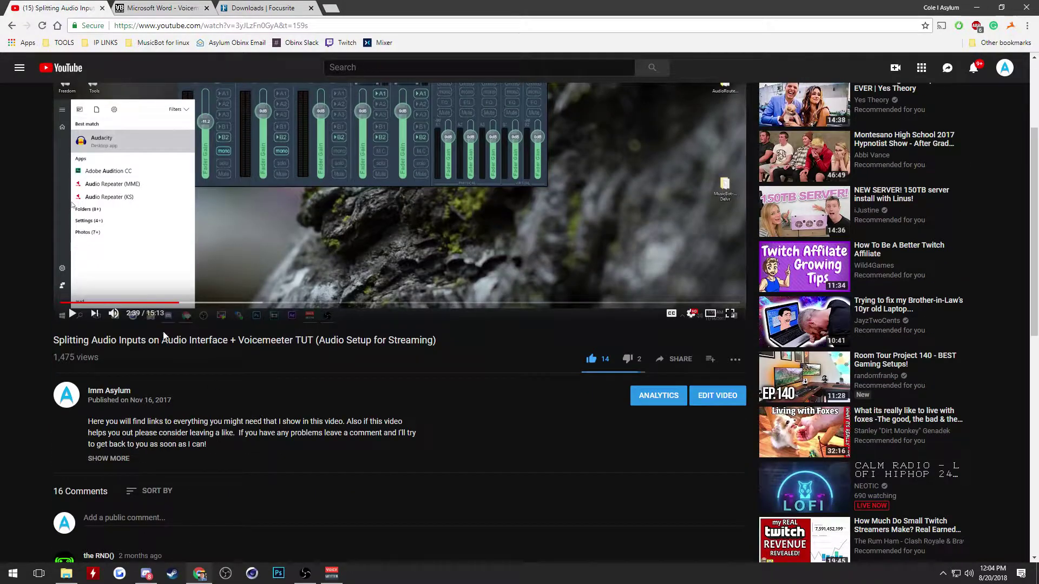
scroll(205, 393, up, 3)
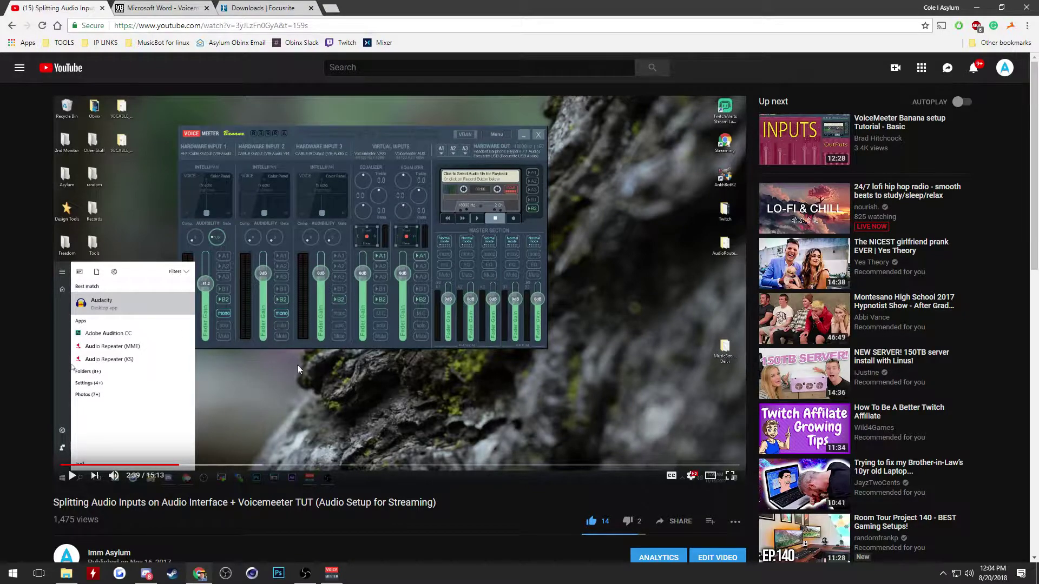
scroll(298, 356, down, 9)
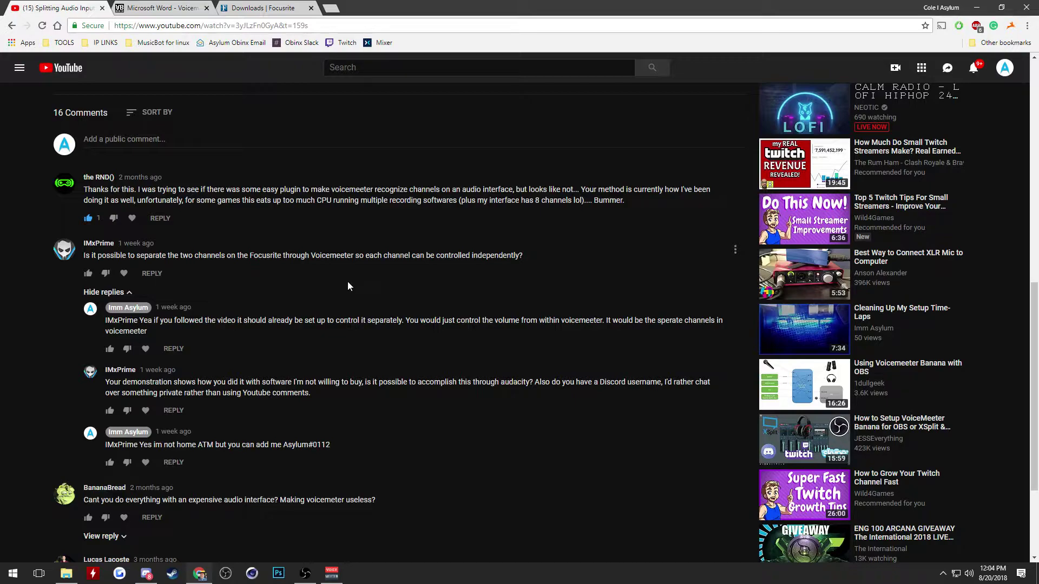
scroll(348, 286, up, 10)
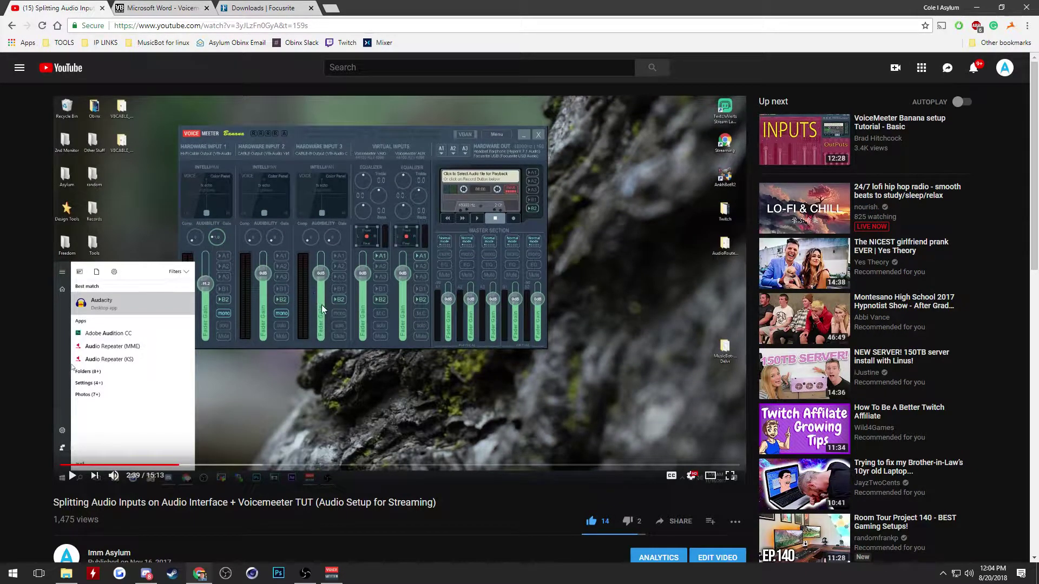
scroll(324, 335, down, 2)
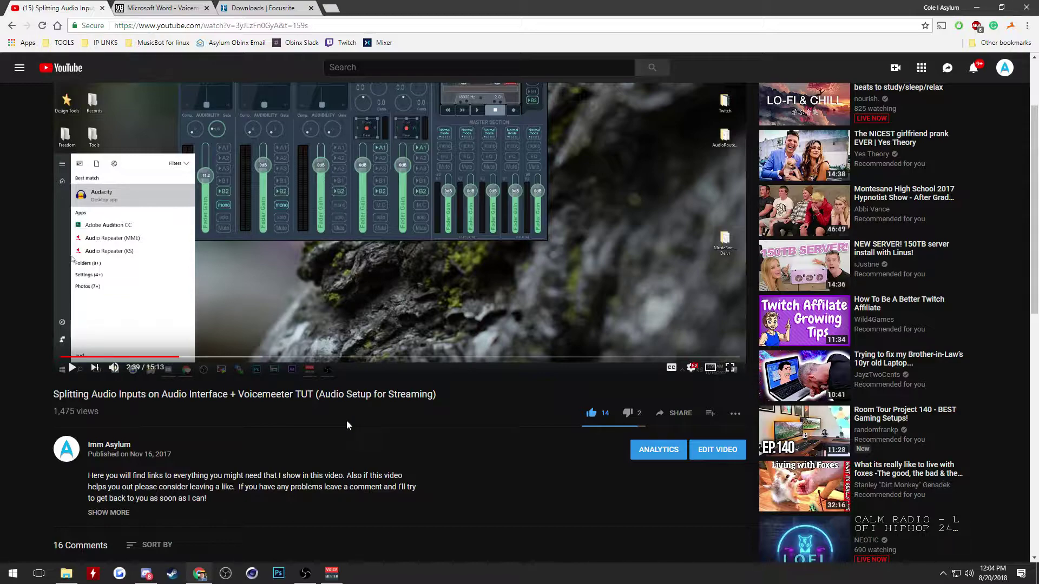
scroll(346, 425, down, 9)
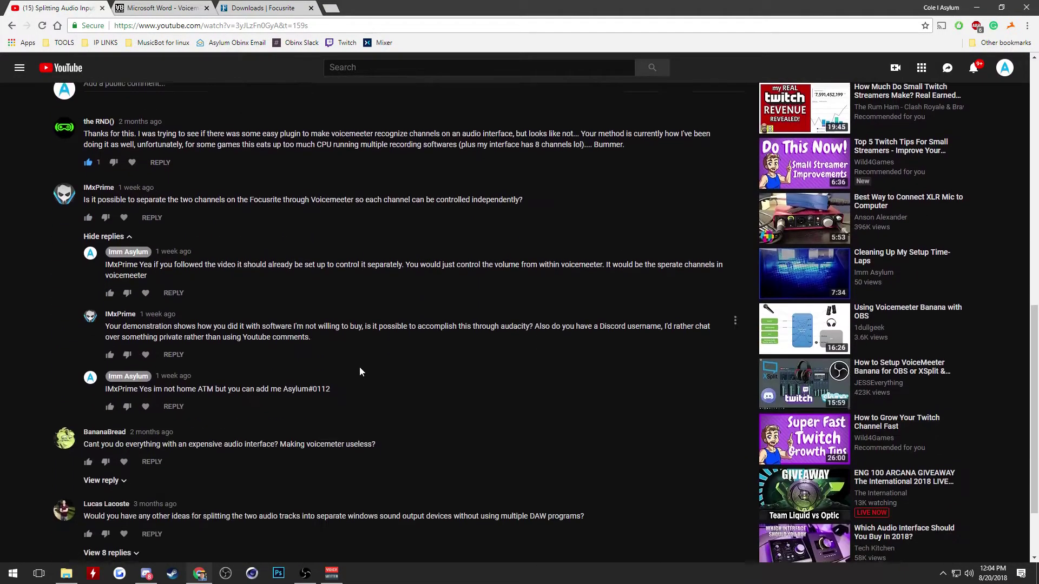
scroll(347, 365, down, 2)
scroll(65, 217, up, 2)
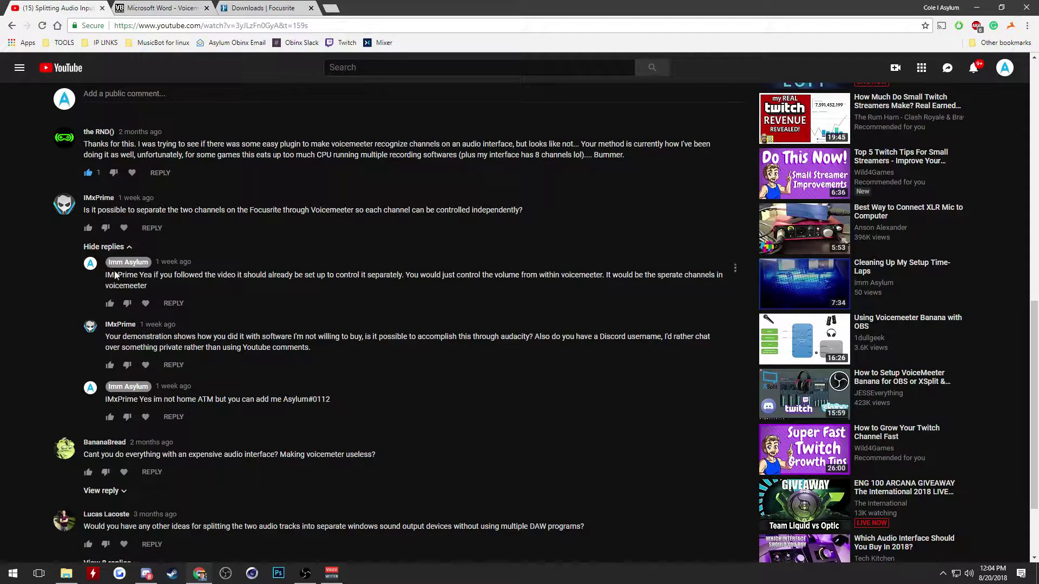
scroll(94, 227, up, 10)
Switch to the Voicemeeter Banana manual and look over page 20, ASIO Routing Capabilities
click(187, 10)
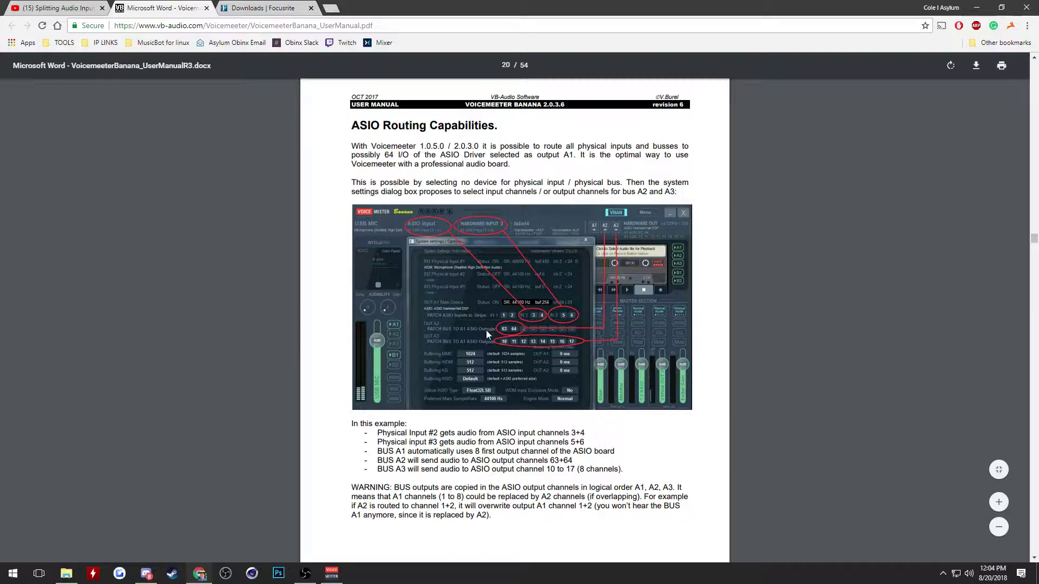
scroll(487, 327, down, 3)
scroll(494, 352, up, 3)
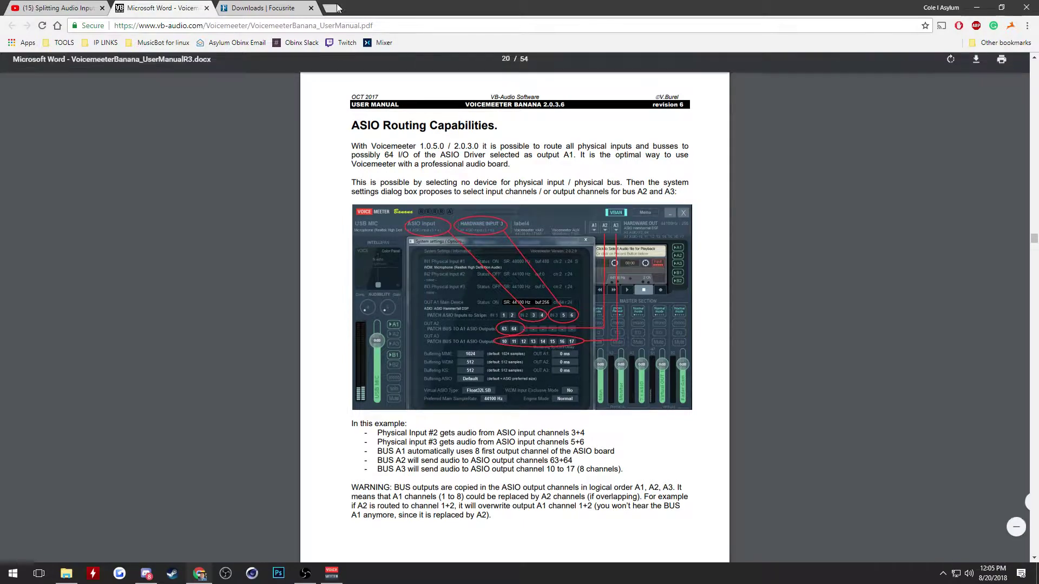
Bring the Voicemeeter Banana mixer forward and confirm A1 is on Focusrite USB ASIO without changing it
click(976, 7)
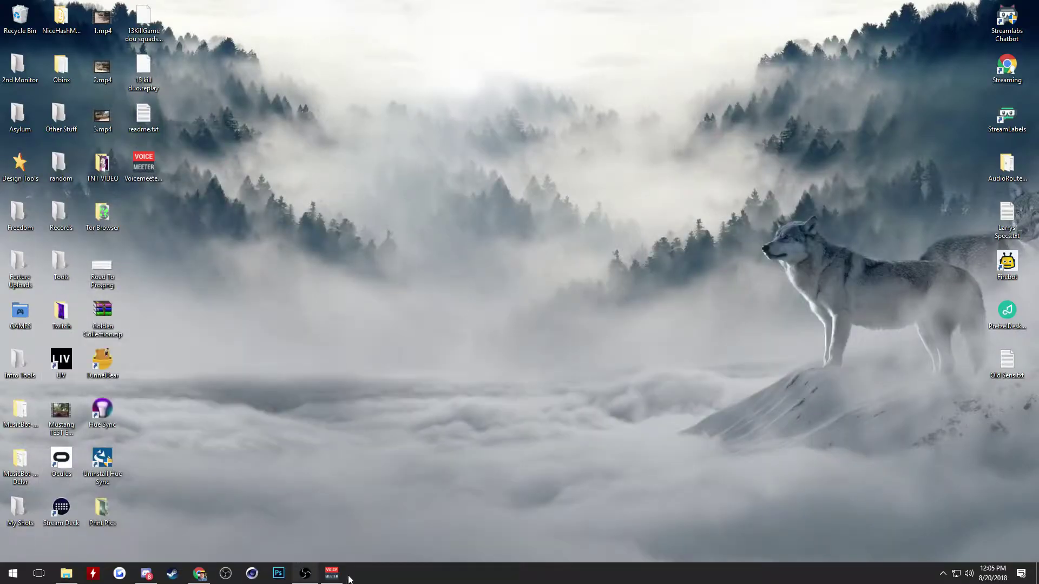
click(331, 573)
click(634, 112)
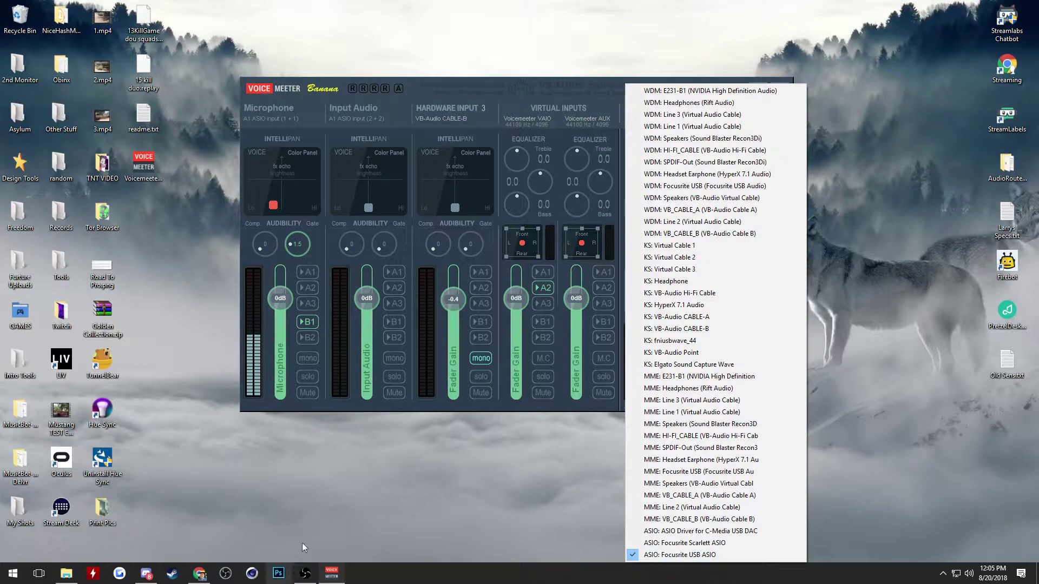
key(Escape)
Glance at the Focusrite downloads page in Chrome, then hide the browser again
click(201, 572)
key(ctrl+Tab)
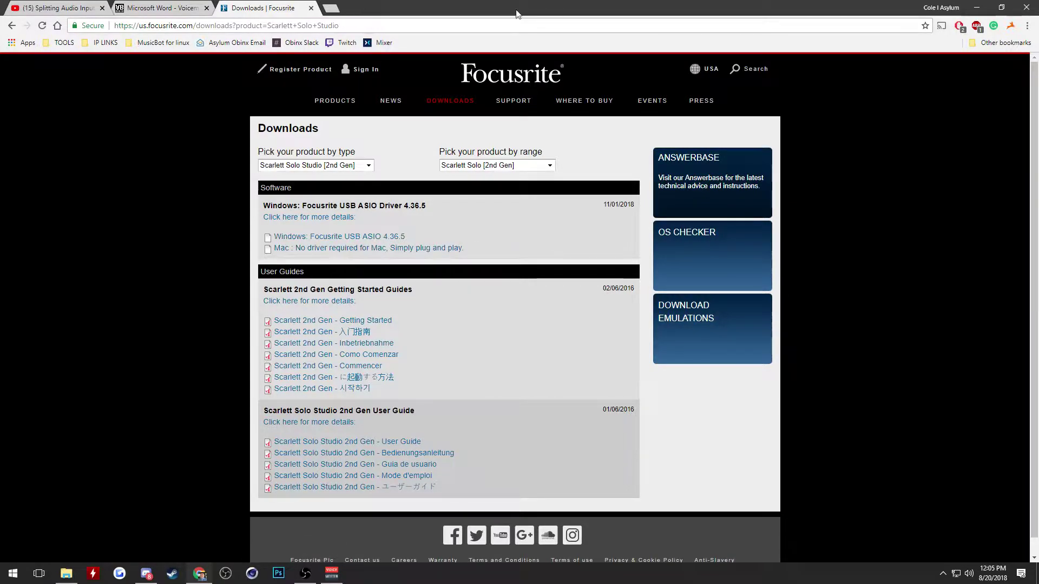
click(977, 8)
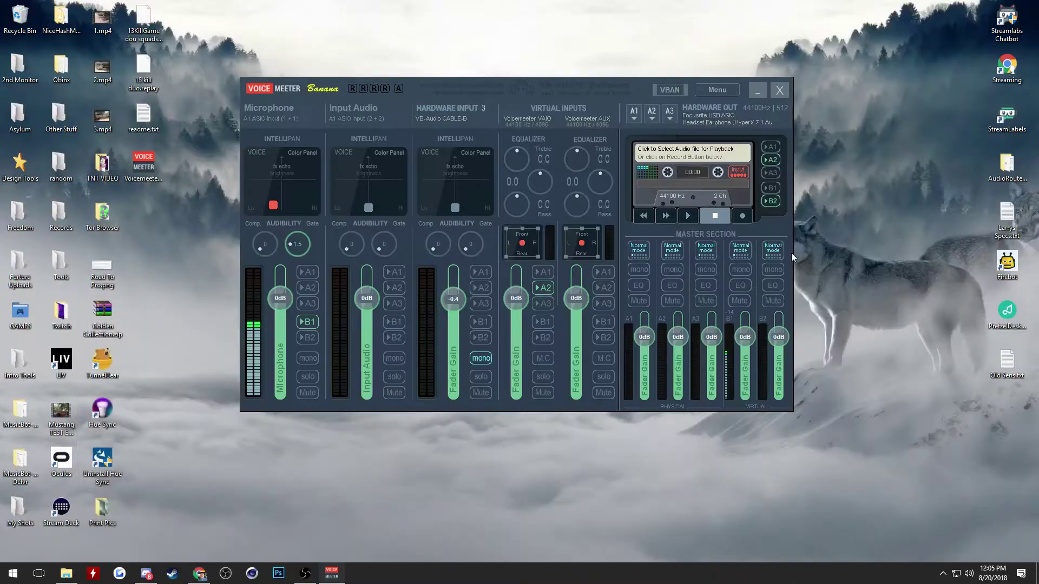
Recheck the A1 and A2 hardware output device lists, closing both unchanged
click(644, 116)
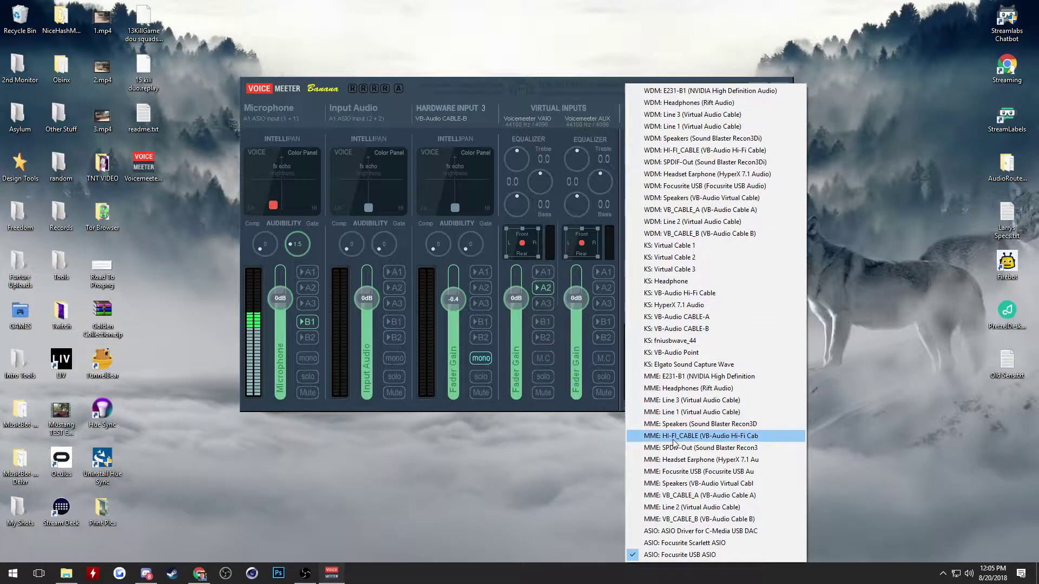
click(595, 98)
click(647, 116)
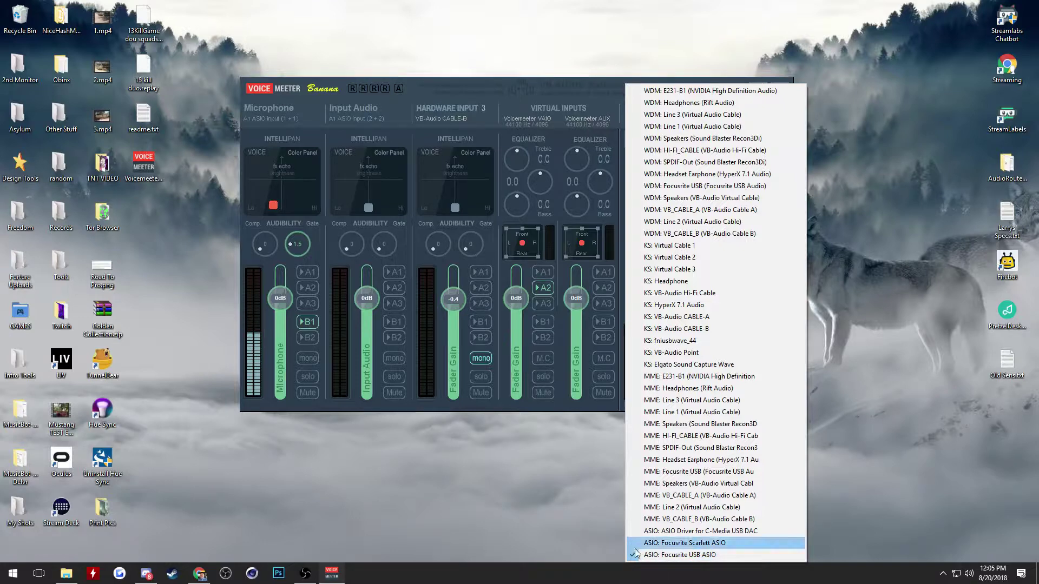
click(594, 529)
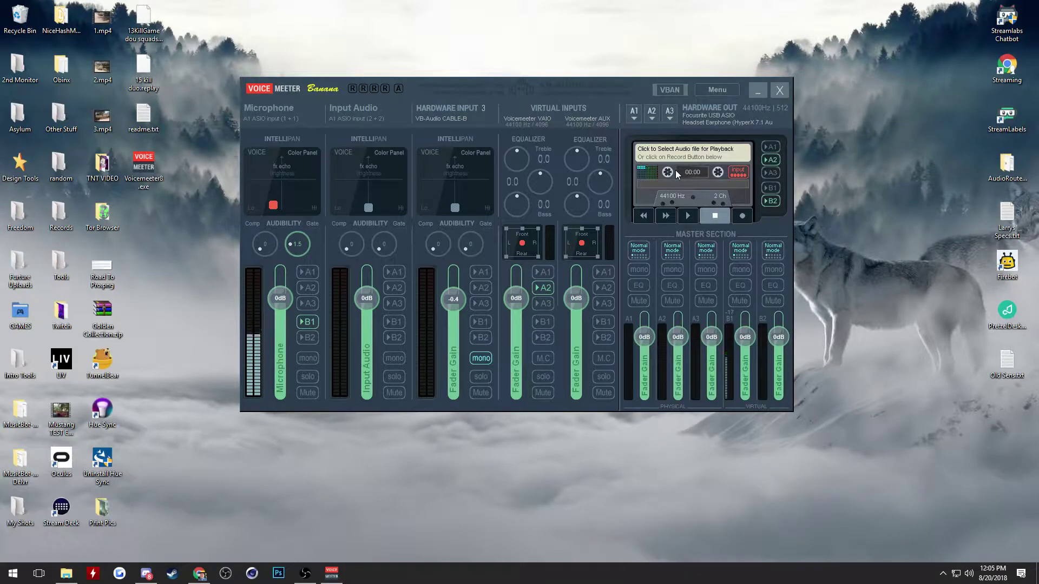
Open System Settings / Options from the Menu and position it to the right of the mixer
click(714, 90)
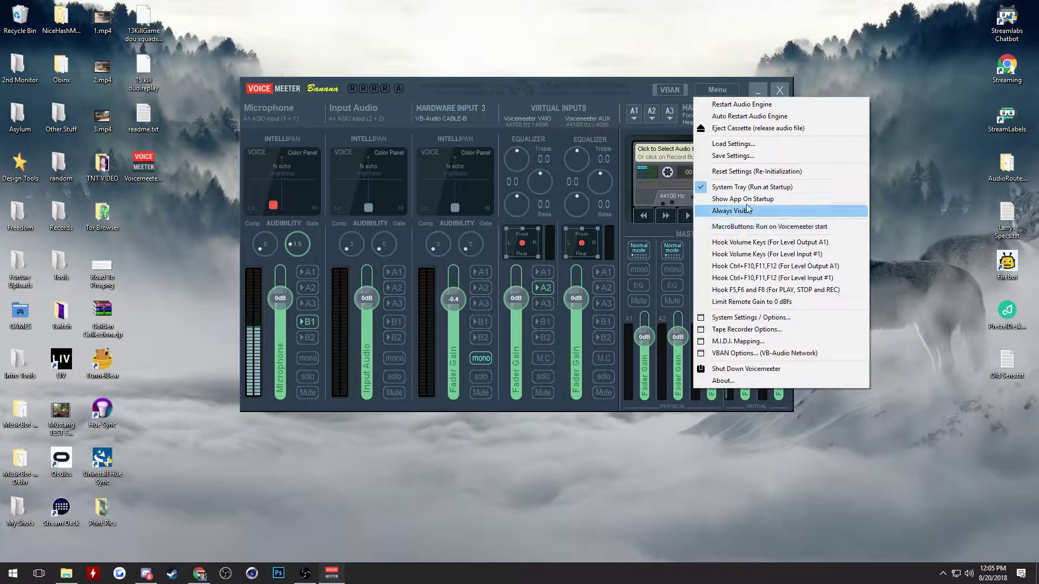
click(755, 319)
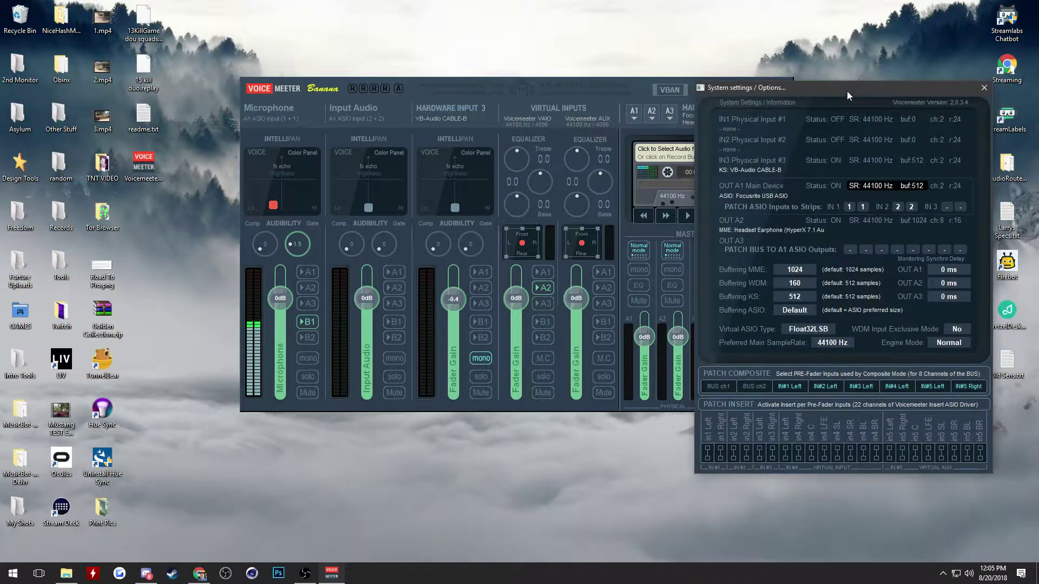
drag(849, 91, 678, 96)
drag(587, 167, 320, 194)
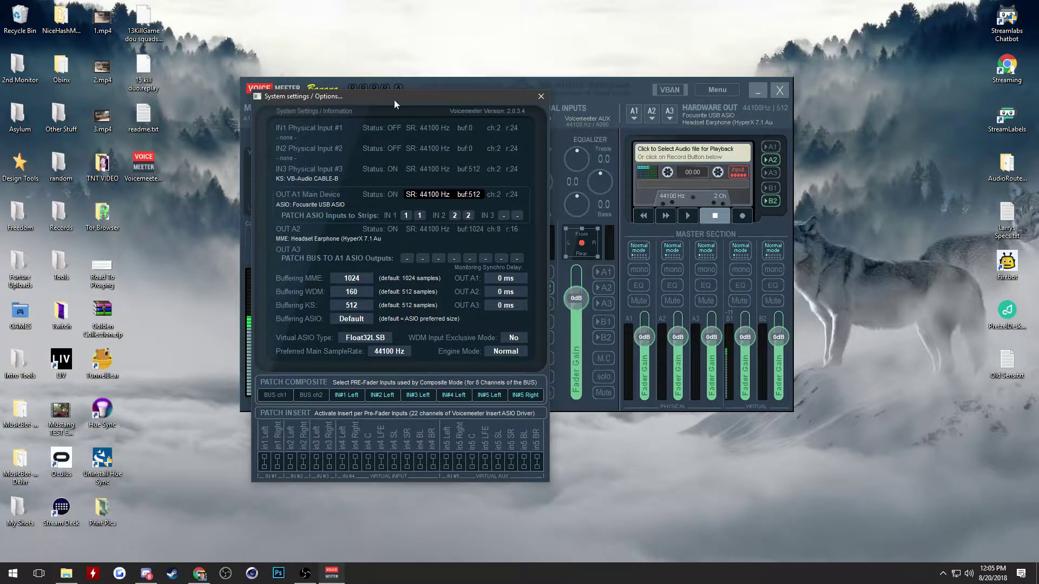
drag(394, 99, 726, 81)
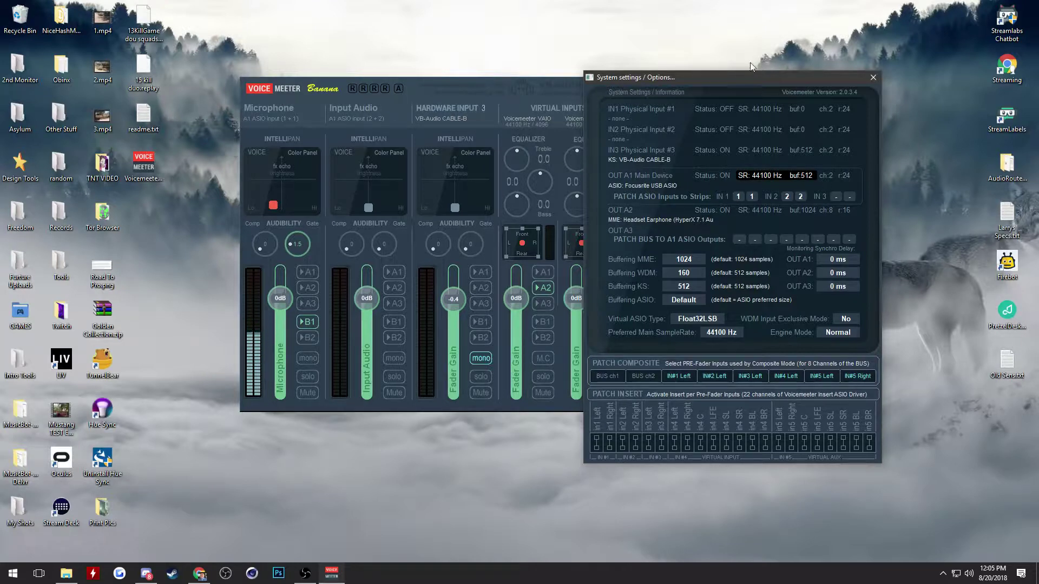
drag(737, 78, 722, 52)
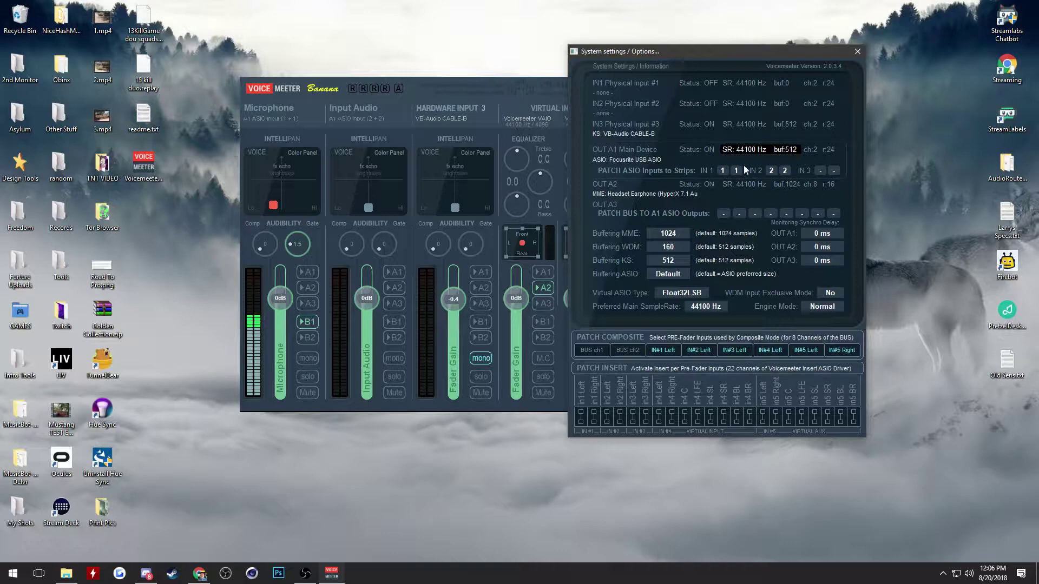
Cycle the IN 2 left ASIO patch button until it reads 2, so IN 2 shows 2 2
click(771, 172)
click(773, 172)
click(771, 171)
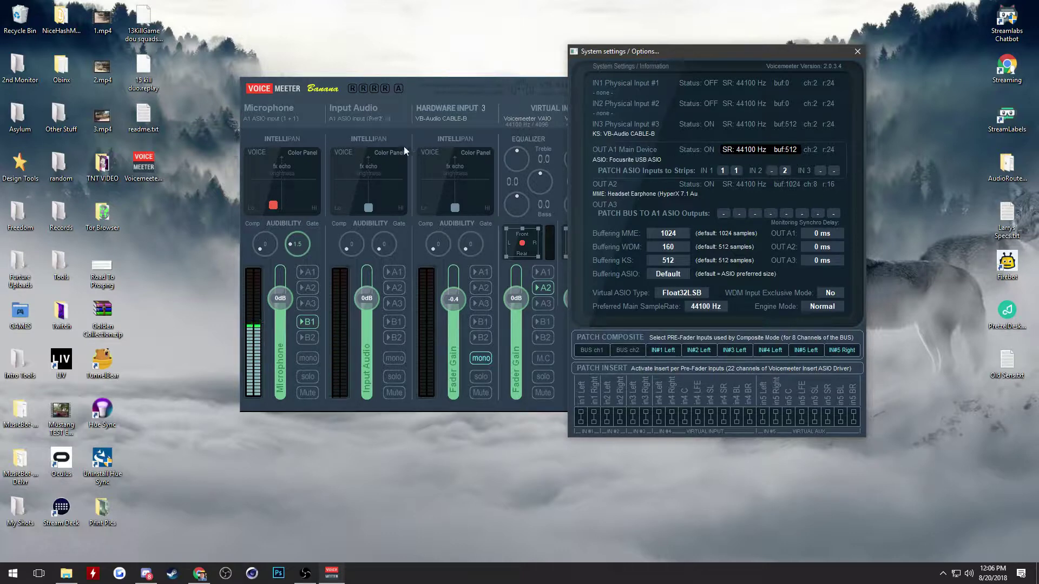
click(772, 171)
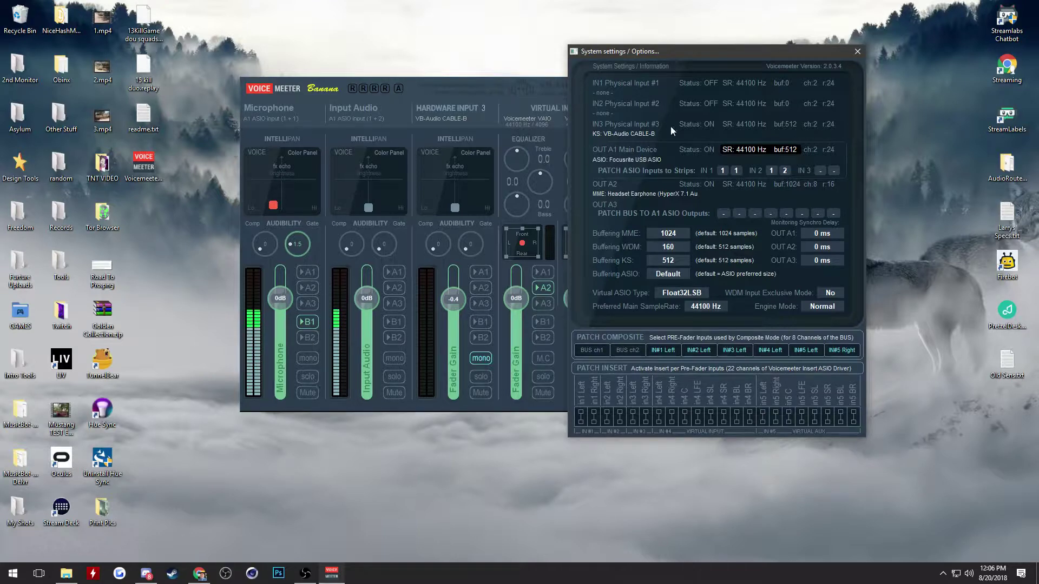
click(773, 171)
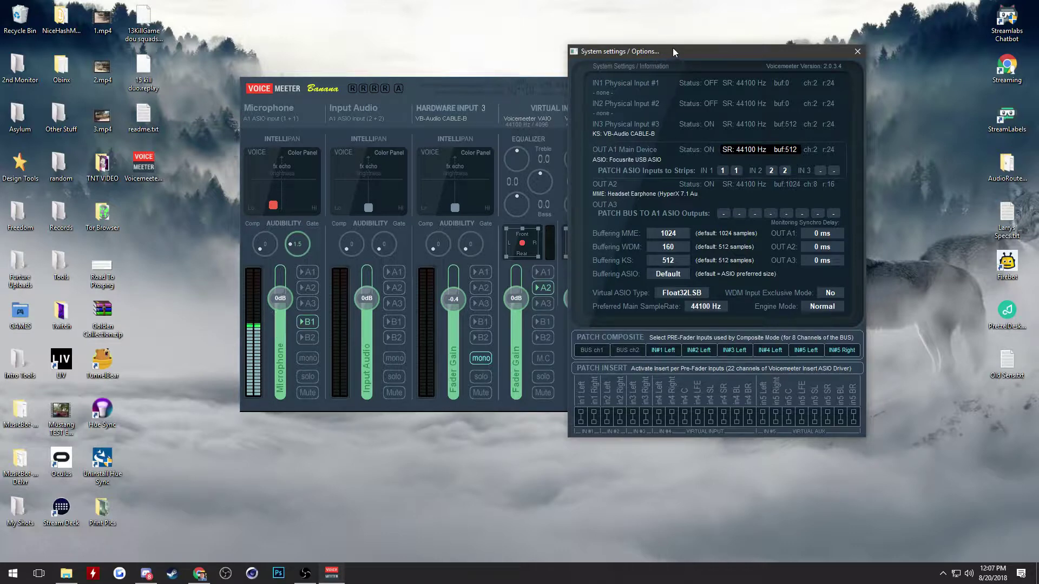
click(199, 577)
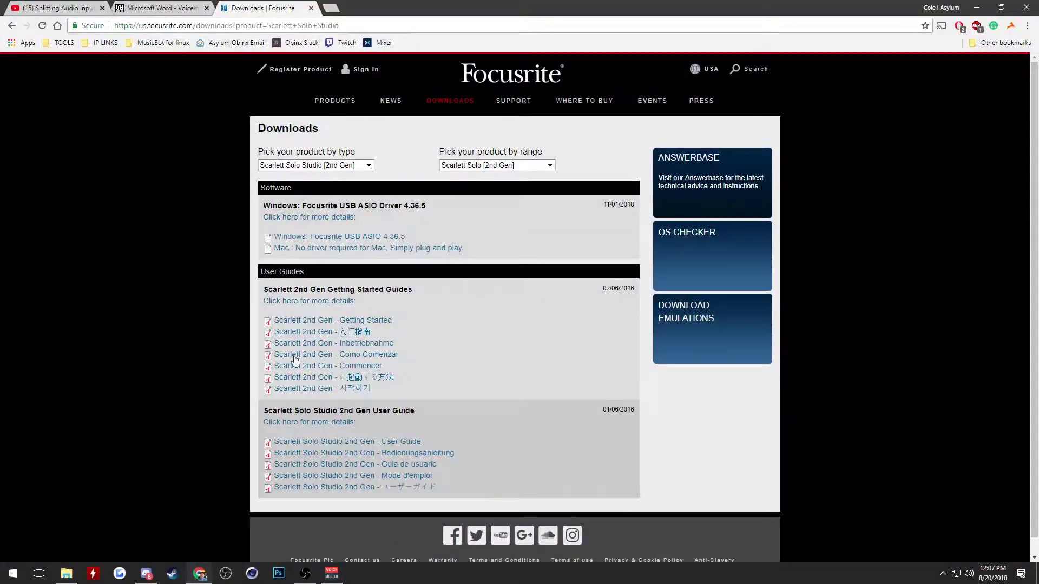
key(ctrl+shift+Tab)
click(48, 7)
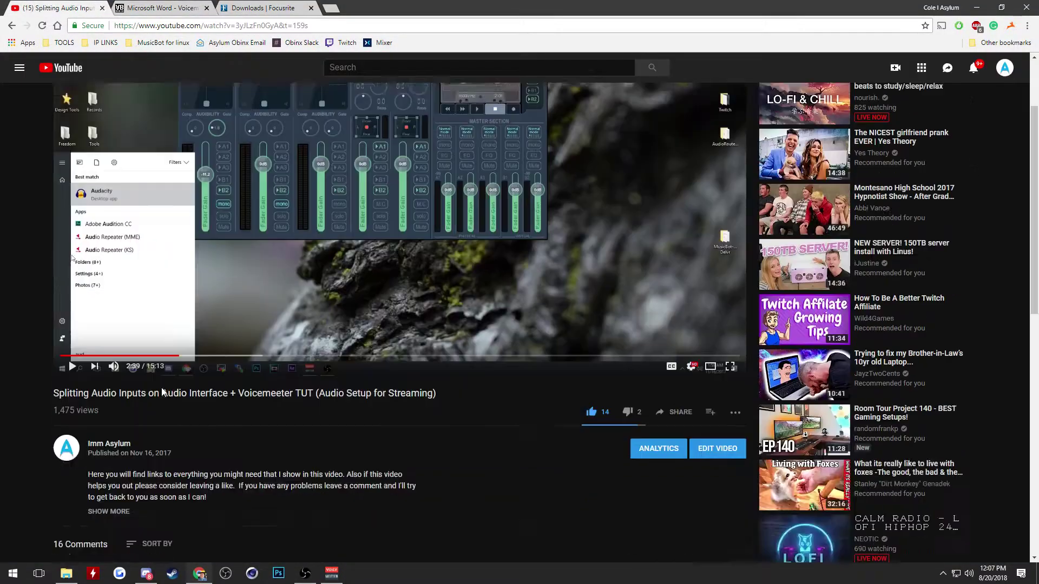
scroll(72, 179, down, 5)
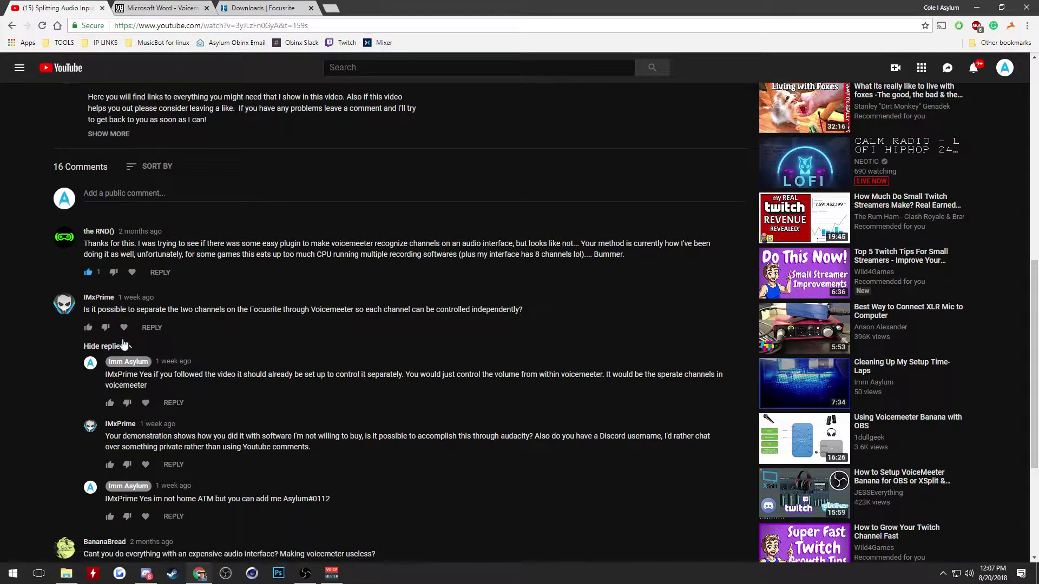
scroll(183, 326, up, 5)
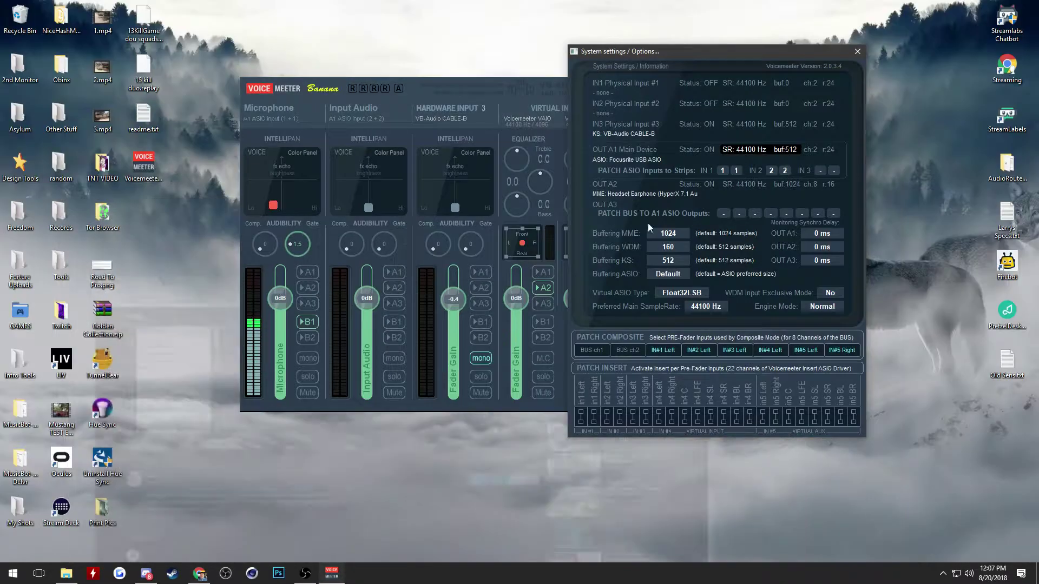
click(981, 7)
Move System Settings aside and close it, then toggle the Microphone Intellipan to Fx Panel and back
drag(694, 52, 438, 69)
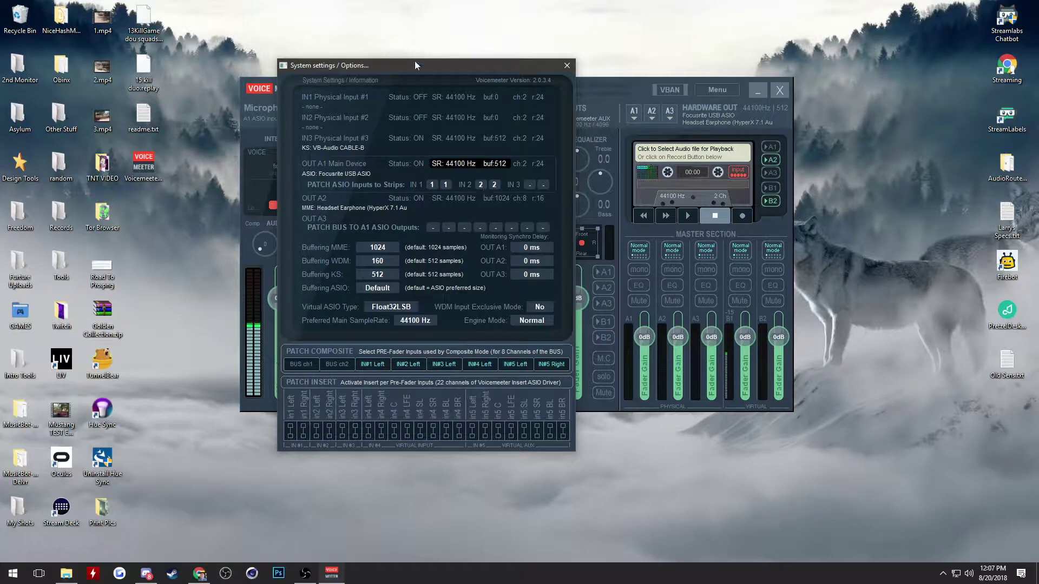
drag(414, 62, 637, 68)
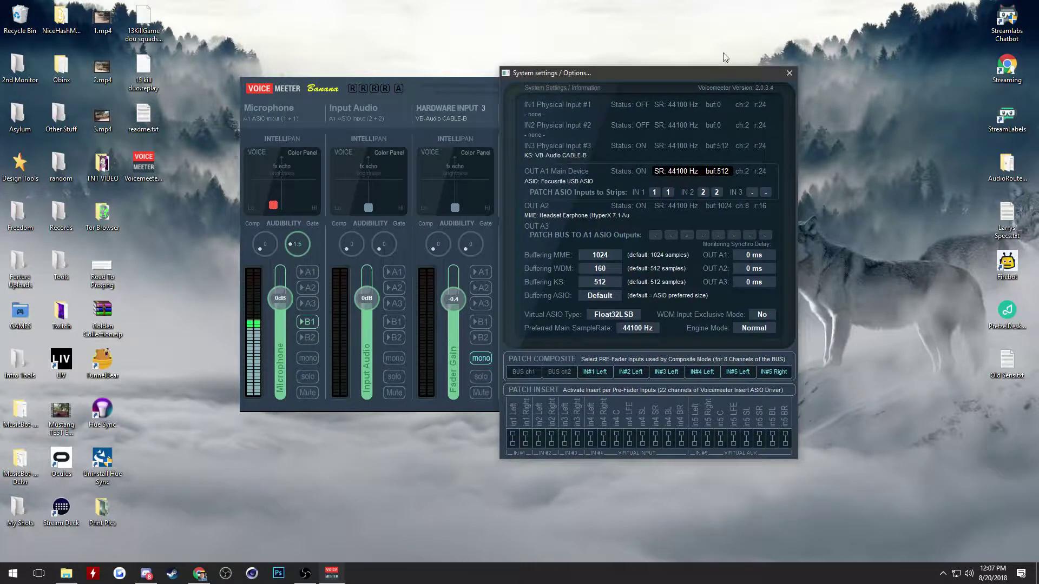
click(791, 72)
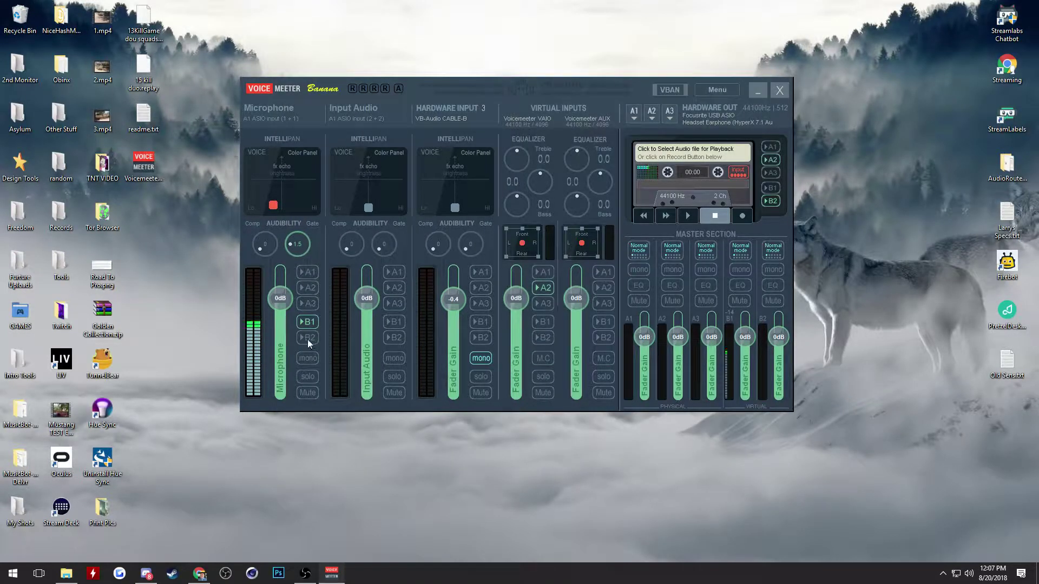
click(256, 153)
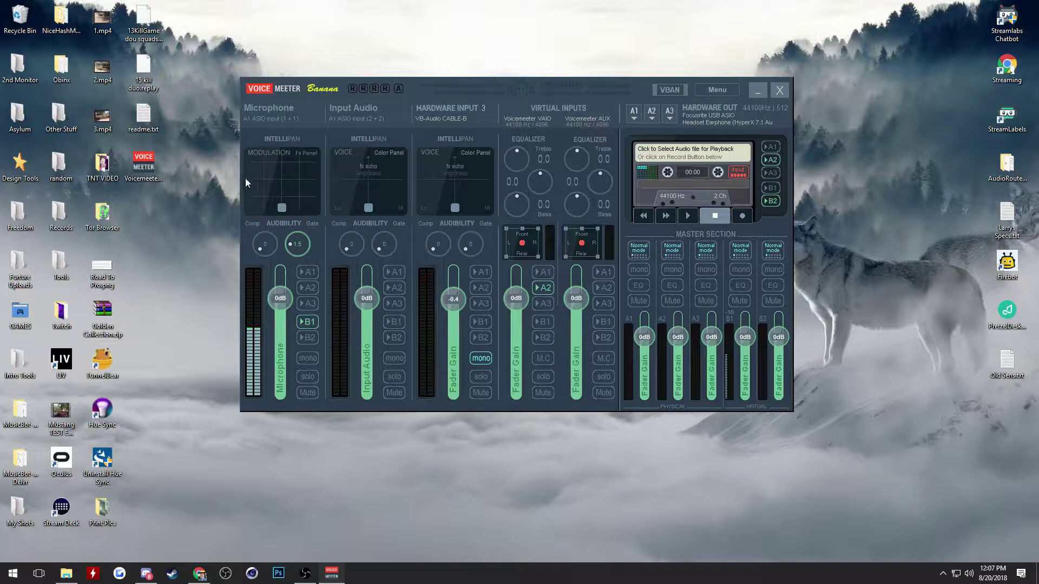
click(257, 154)
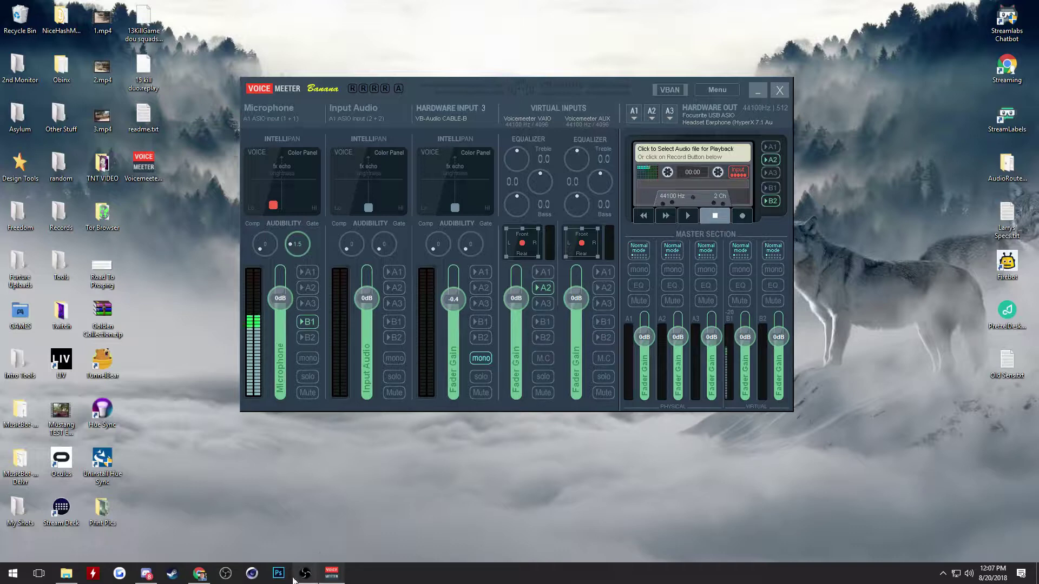
click(200, 573)
click(157, 7)
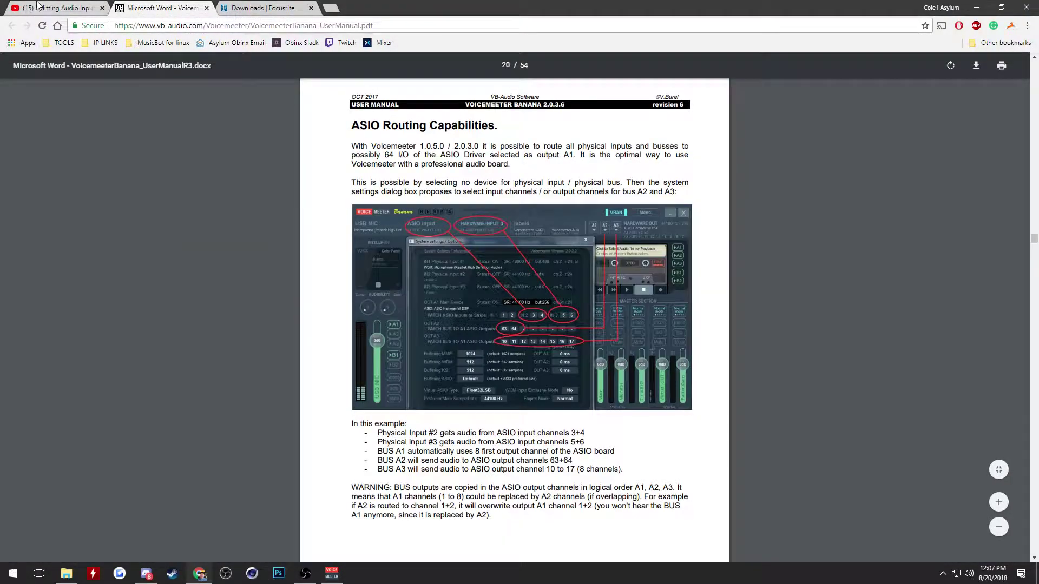
key(ctrl+shift+Tab)
scroll(267, 354, down, 4)
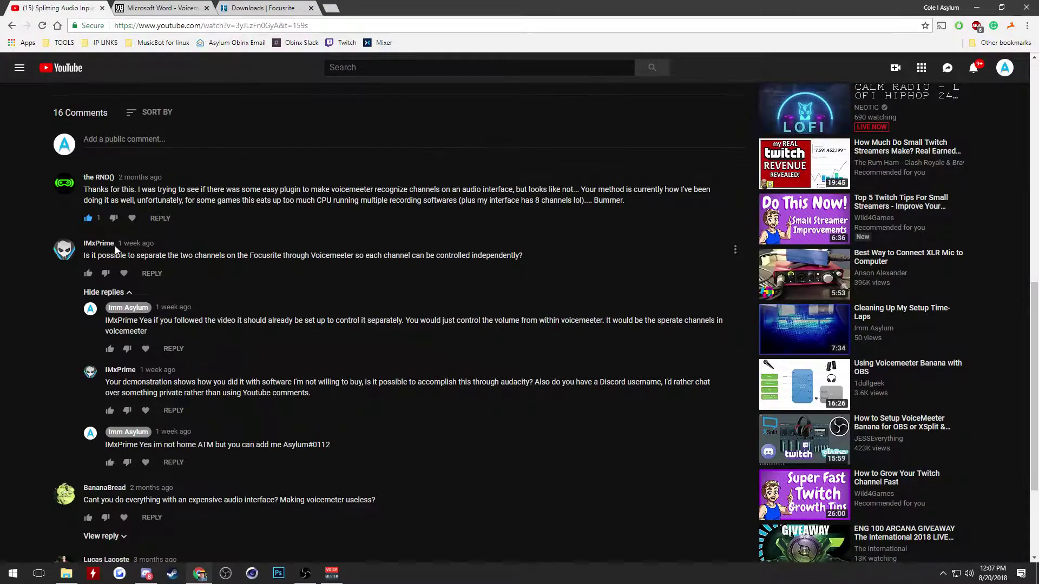
scroll(214, 302, up, 8)
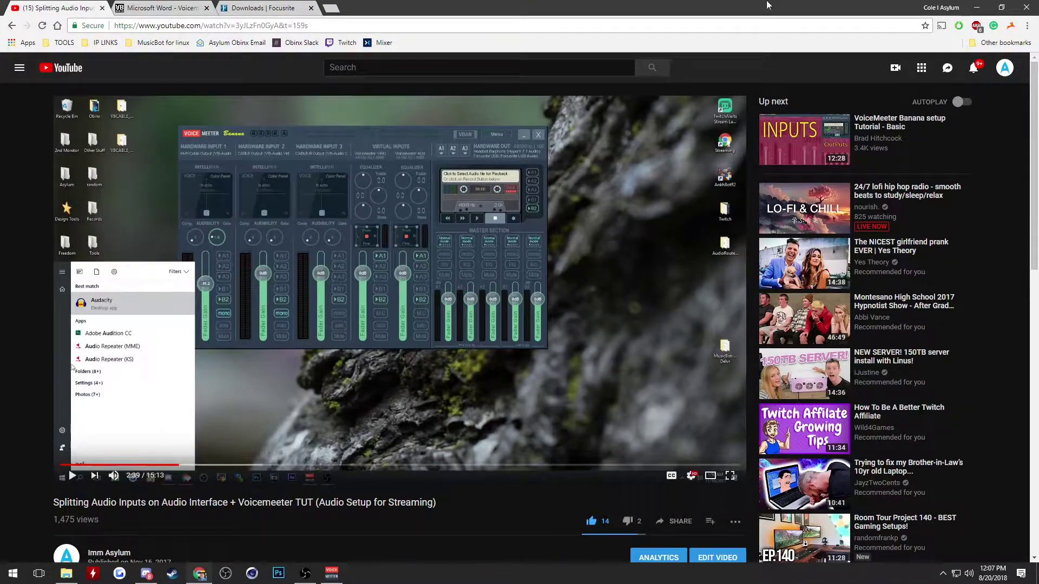